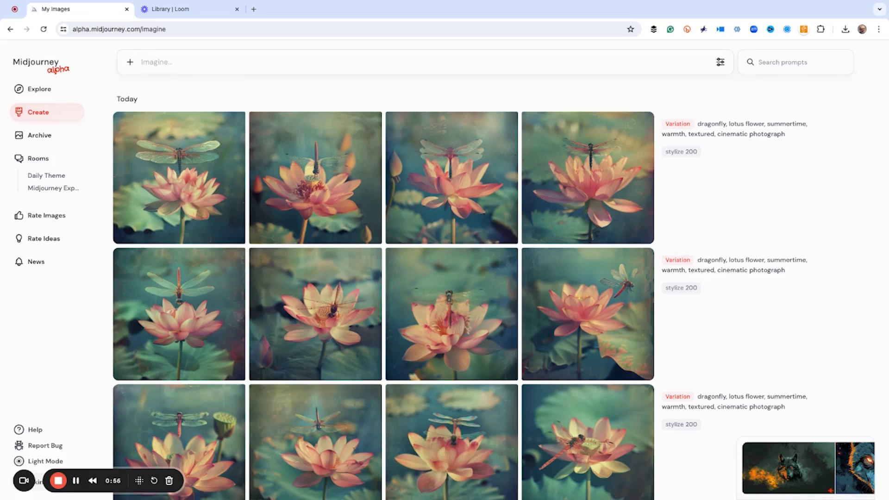
Step: Enter the prompt '{Flower, Dog, Chicken, Tree} marker outline, drawing, thick outlines, sketch, casual --sref'
{"action": "left_click", "coordinate": [142, 62]}
{"action": "type", "text": "{Flower, Dog, Chicken,"}
{"action": "type", "text": "Tr"}
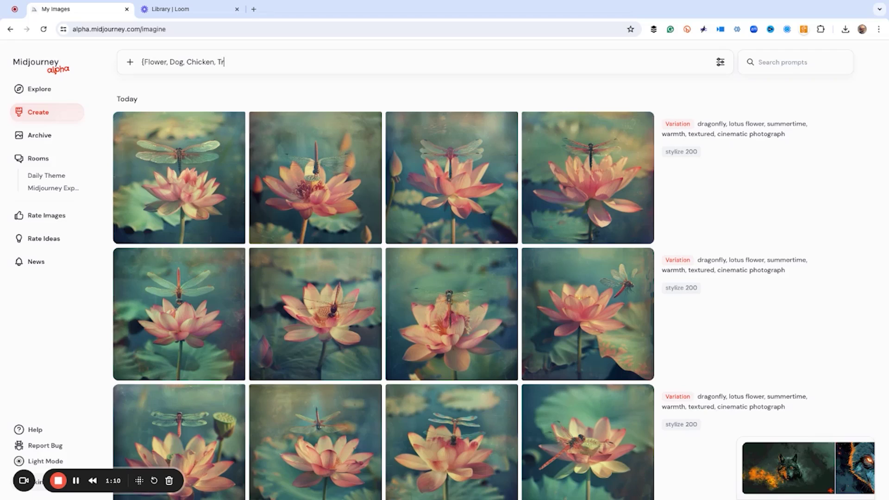
{"action": "type", "text": "ee}"}
{"action": "type", "text": "marker outline, drawing,"}
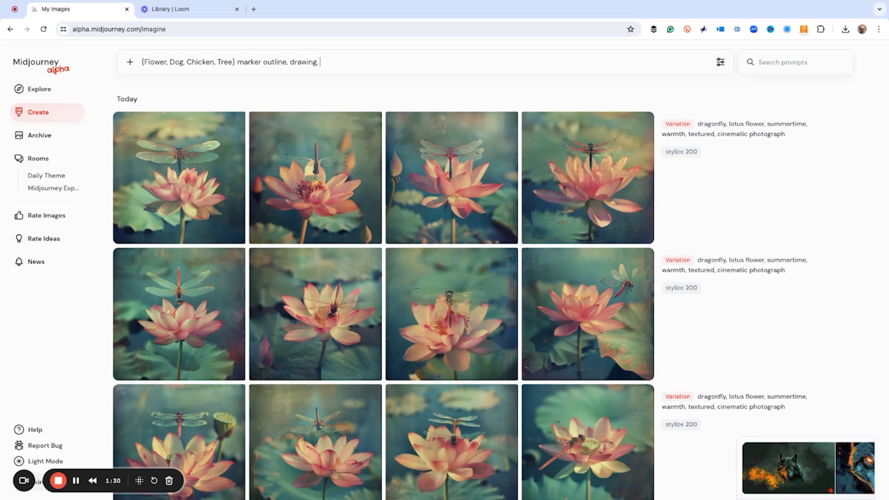
{"action": "type", "text": "thick outlines, sketch, casual"}
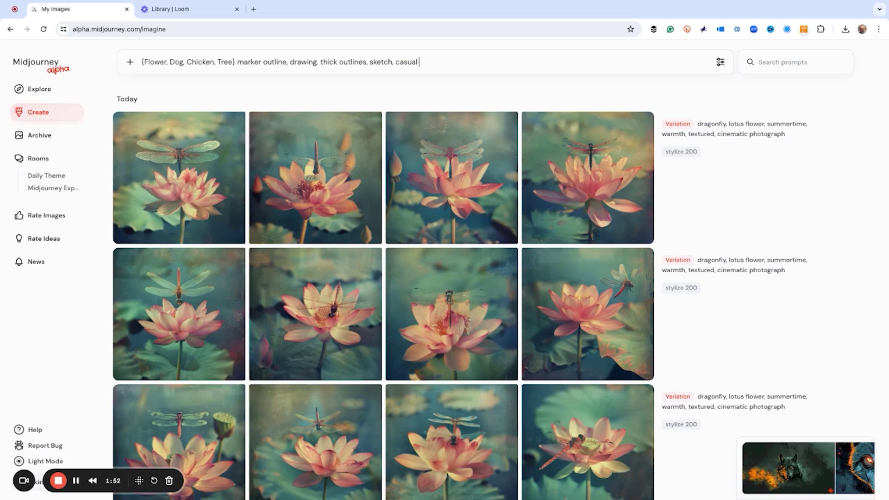
{"action": "type", "text": "--sref"}
Step: Paste the scribble sketch as the style reference and append --s {0, 100, 300, 600, 1000}
{"action": "key", "text": "ctrl+v"}
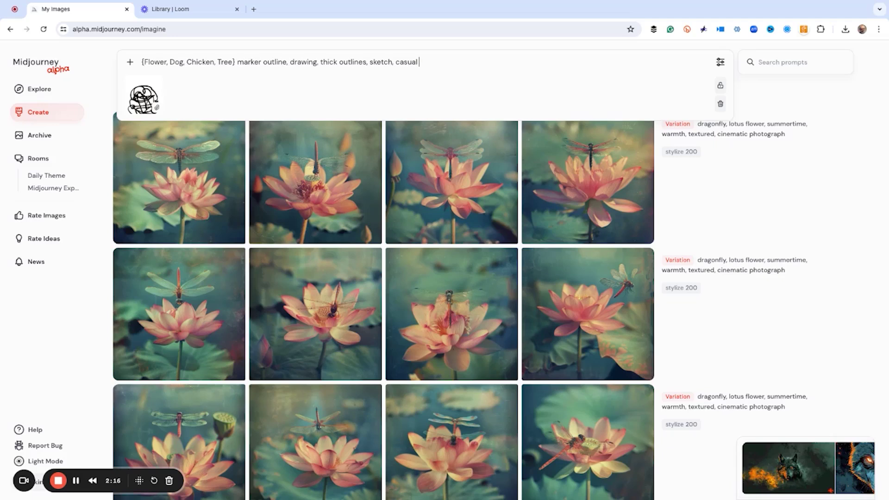
{"action": "type", "text": "s {0, 100, 300, 600, 1000}"}
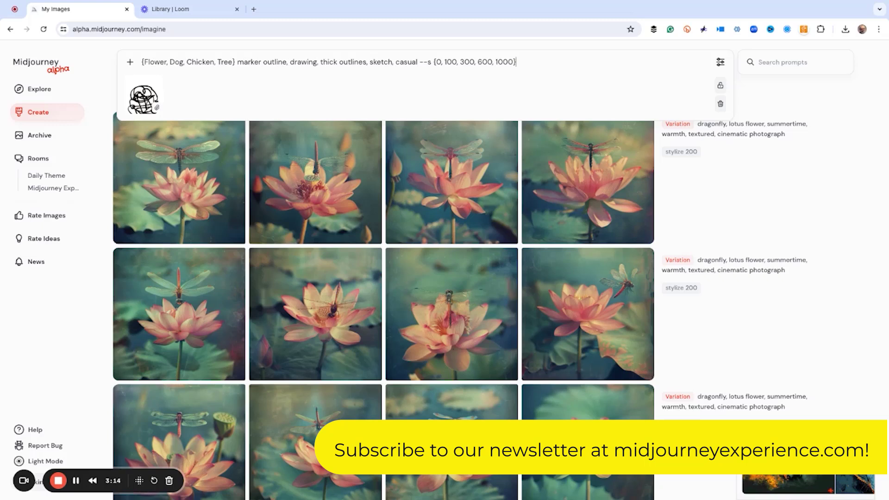
Step: Submit the permutation prompt and scroll through the marker-sketch grids at stylize 0 to 1000
{"action": "key", "text": "Return"}
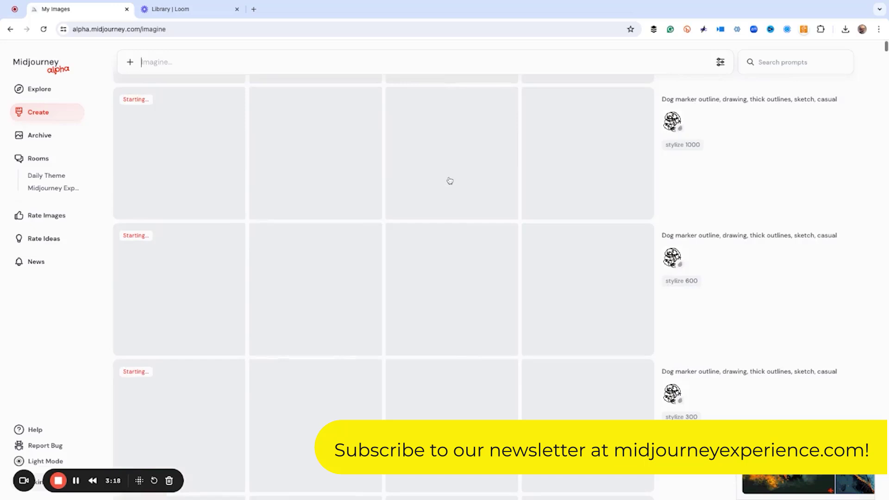
{"action": "scroll", "coordinate": [758, 249], "scroll_direction": "down", "scroll_amount": 6}
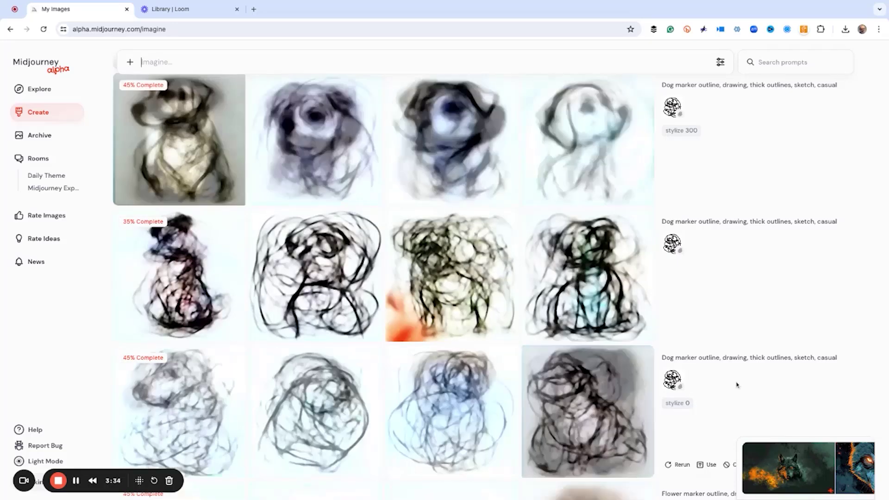
{"action": "scroll", "coordinate": [734, 356], "scroll_direction": "up", "scroll_amount": 1}
{"action": "scroll", "coordinate": [734, 356], "scroll_direction": "up", "scroll_amount": 1}
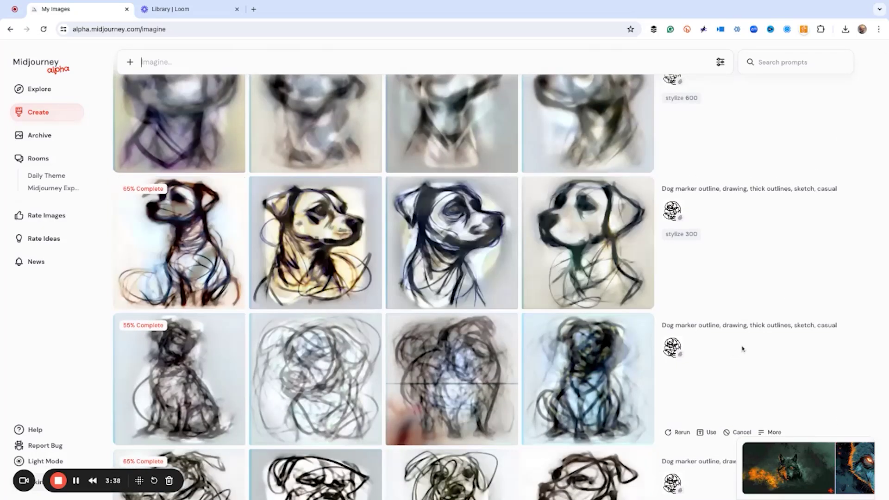
{"action": "scroll", "coordinate": [500, 347], "scroll_direction": "down", "scroll_amount": 2}
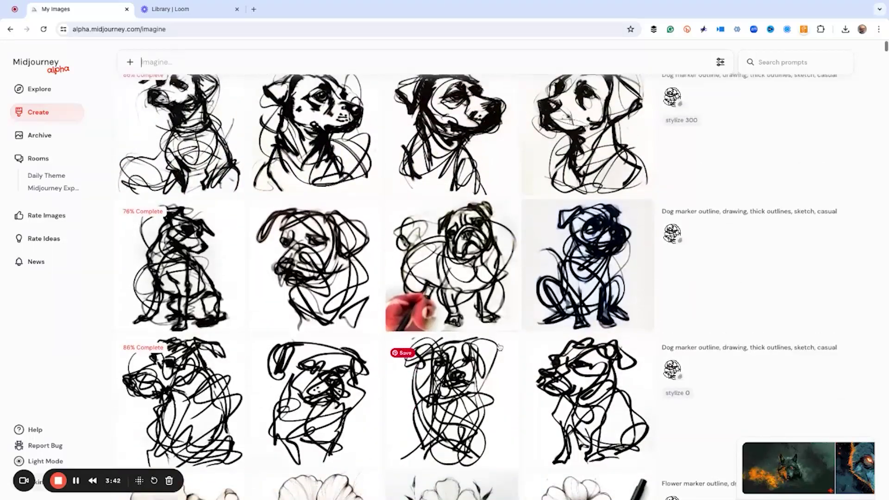
{"action": "scroll", "coordinate": [499, 347], "scroll_direction": "down", "scroll_amount": 6}
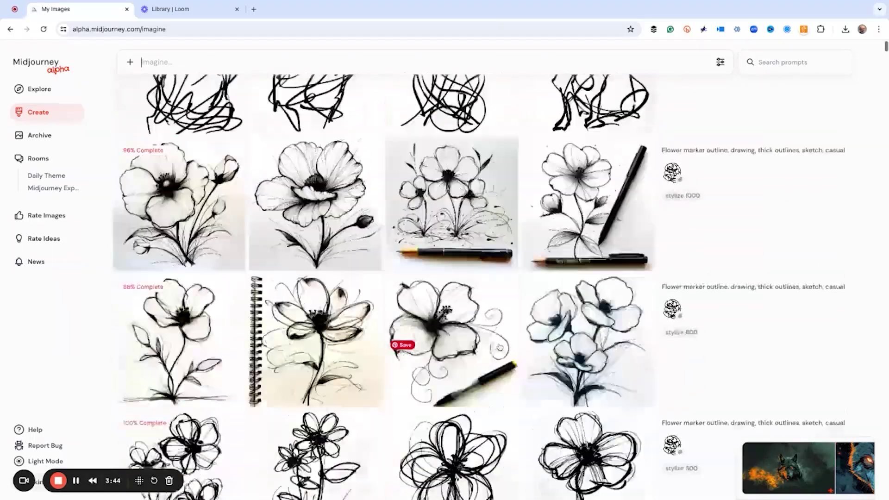
{"action": "scroll", "coordinate": [499, 347], "scroll_direction": "down", "scroll_amount": 6}
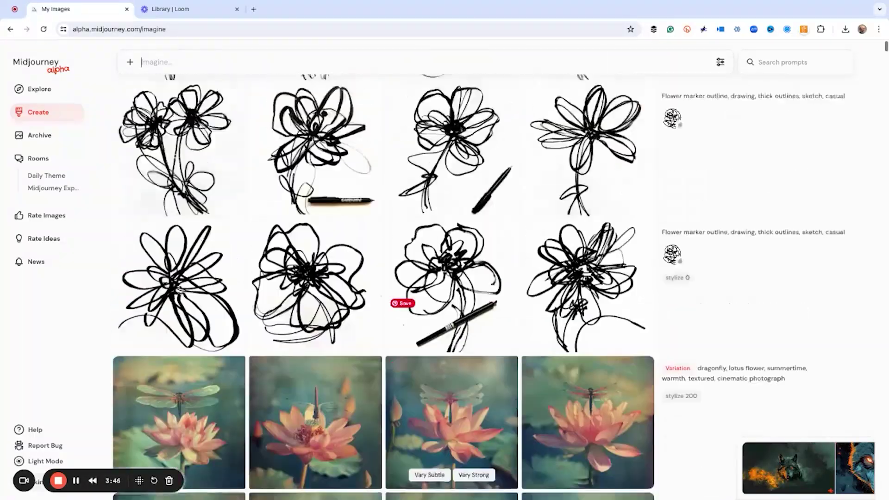
{"action": "scroll", "coordinate": [452, 439], "scroll_direction": "up", "scroll_amount": 3}
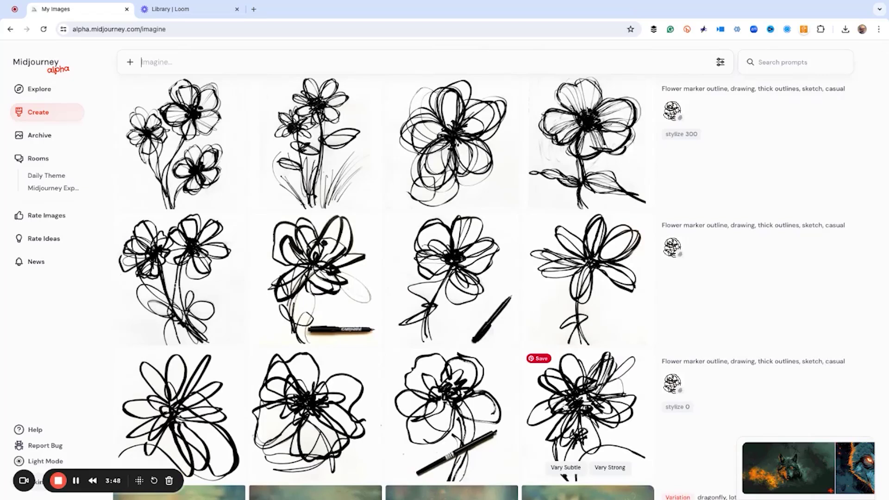
{"action": "mouse_move", "coordinate": [699, 389]}
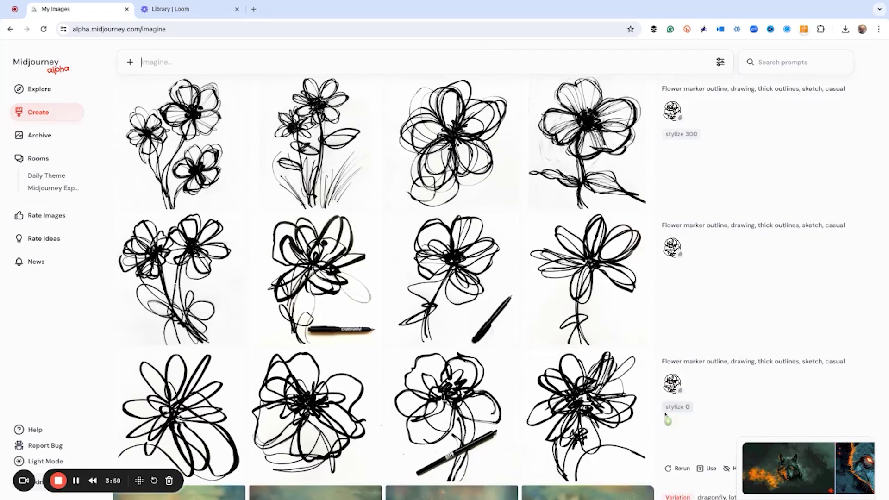
{"action": "mouse_move", "coordinate": [373, 404]}
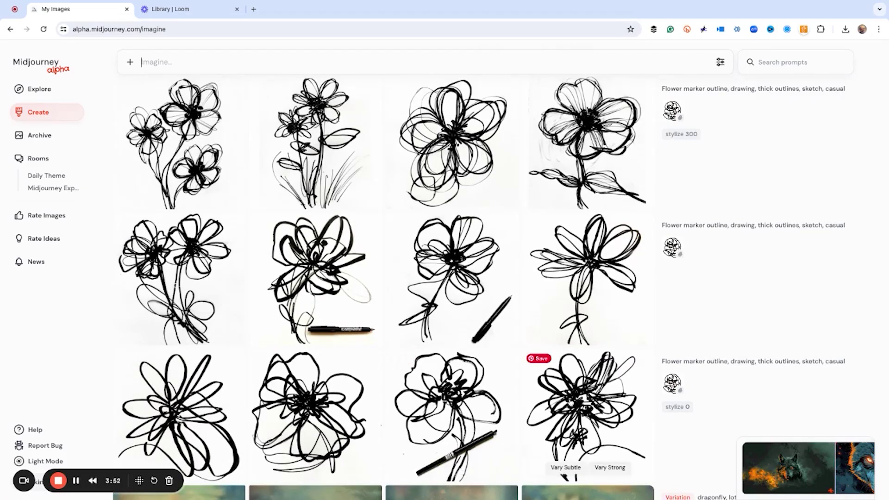
{"action": "scroll", "coordinate": [499, 404], "scroll_direction": "up", "scroll_amount": 1}
{"action": "scroll", "coordinate": [498, 404], "scroll_direction": "up", "scroll_amount": 10}
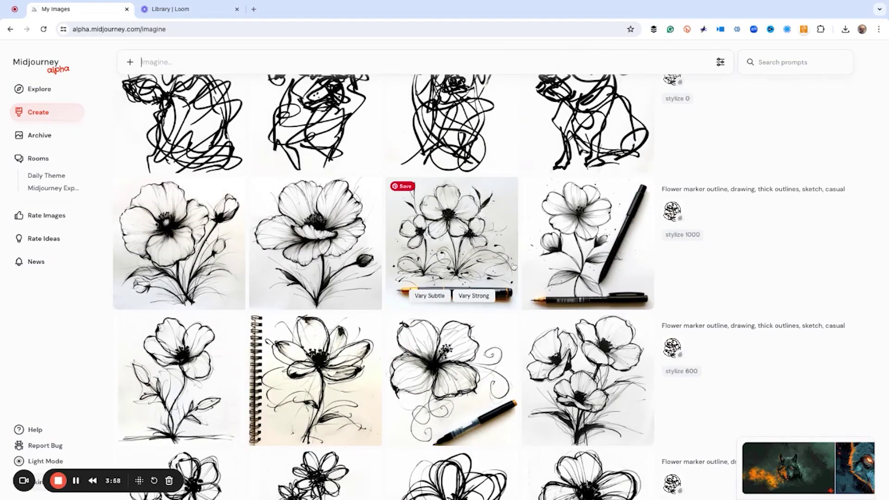
{"action": "scroll", "coordinate": [360, 271], "scroll_direction": "down", "scroll_amount": 1}
{"action": "scroll", "coordinate": [361, 271], "scroll_direction": "down", "scroll_amount": 10}
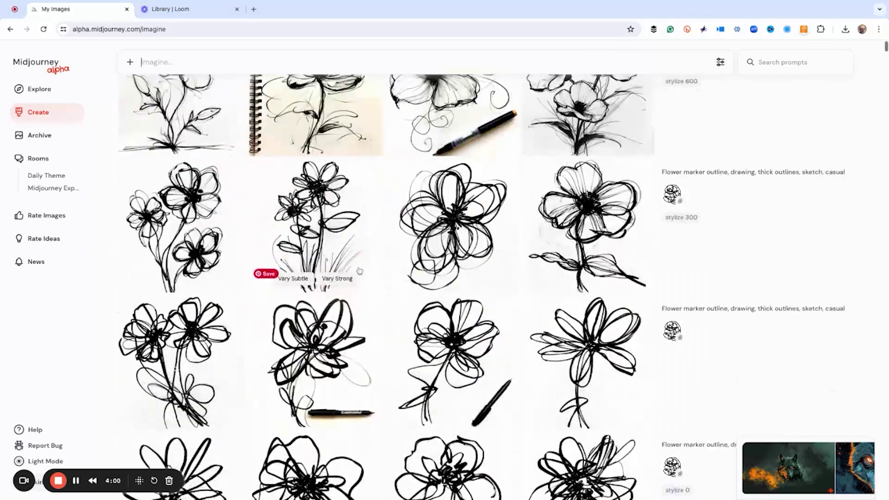
Step: Open the flower sketch in full view, browse the dog and chicken variants, then close the viewer
{"action": "left_click", "coordinate": [558, 259]}
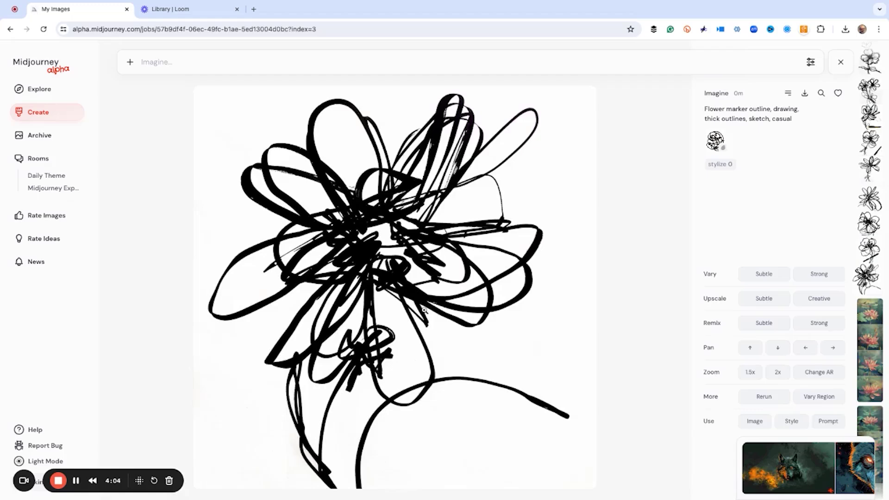
{"action": "scroll", "coordinate": [424, 310], "scroll_direction": "down", "scroll_amount": 4}
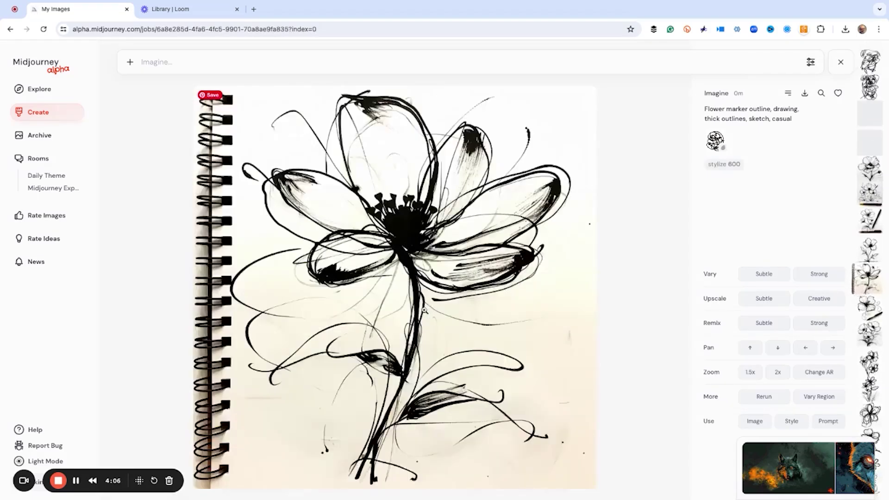
{"action": "scroll", "coordinate": [424, 310], "scroll_direction": "down", "scroll_amount": 4}
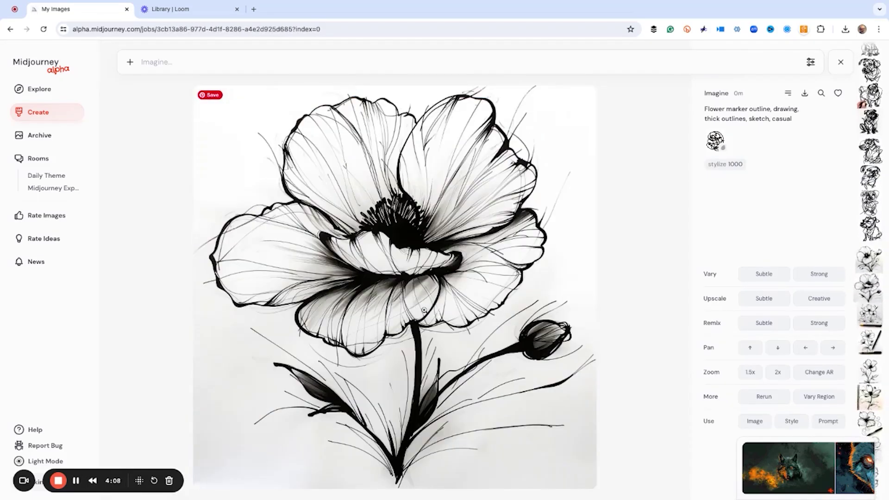
{"action": "scroll", "coordinate": [424, 311], "scroll_direction": "down", "scroll_amount": 1}
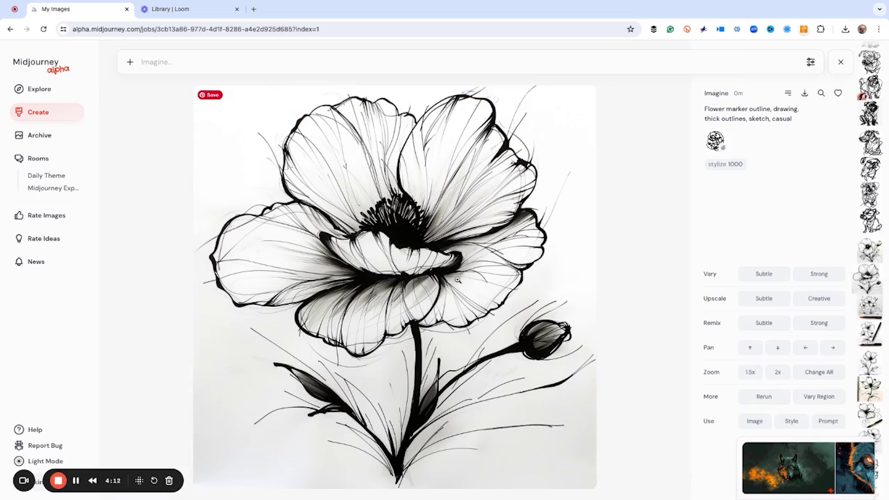
{"action": "scroll", "coordinate": [458, 279], "scroll_direction": "down", "scroll_amount": 2}
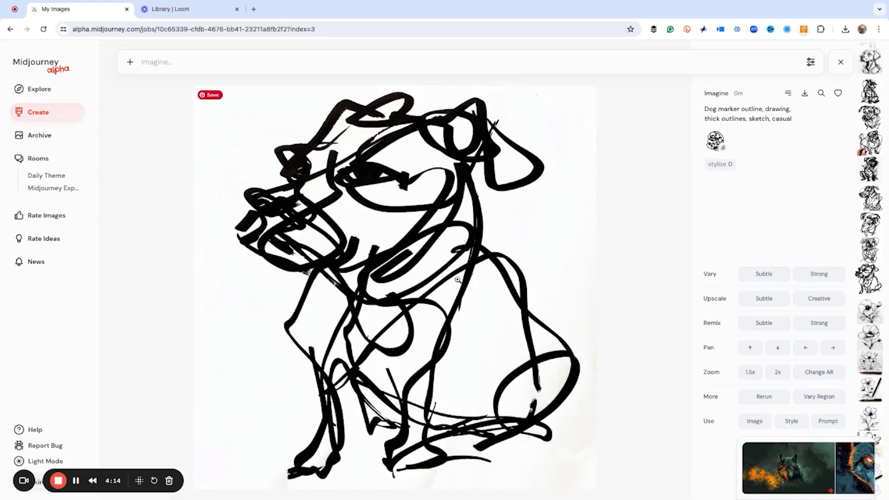
{"action": "scroll", "coordinate": [458, 280], "scroll_direction": "down", "scroll_amount": 1}
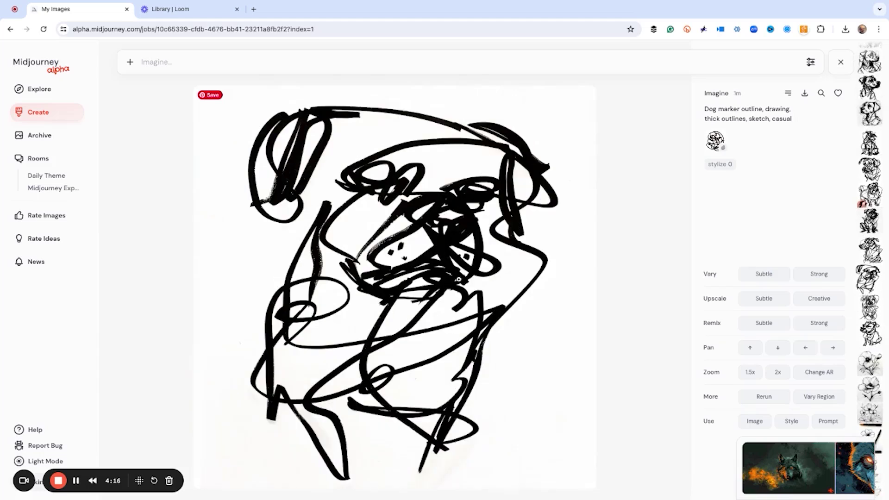
{"action": "scroll", "coordinate": [458, 280], "scroll_direction": "down", "scroll_amount": 1}
{"action": "scroll", "coordinate": [460, 280], "scroll_direction": "up", "scroll_amount": 1}
{"action": "scroll", "coordinate": [460, 279], "scroll_direction": "down", "scroll_amount": 1}
{"action": "scroll", "coordinate": [458, 279], "scroll_direction": "down", "scroll_amount": 4}
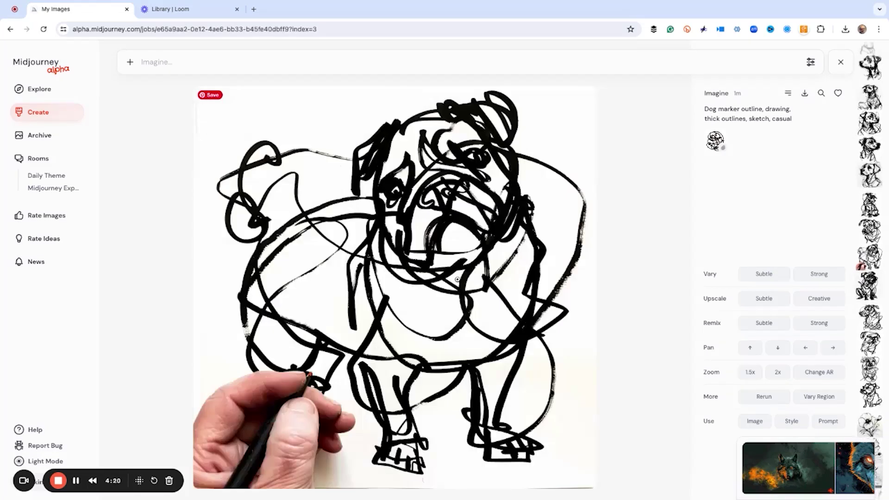
{"action": "scroll", "coordinate": [456, 279], "scroll_direction": "down", "scroll_amount": 3}
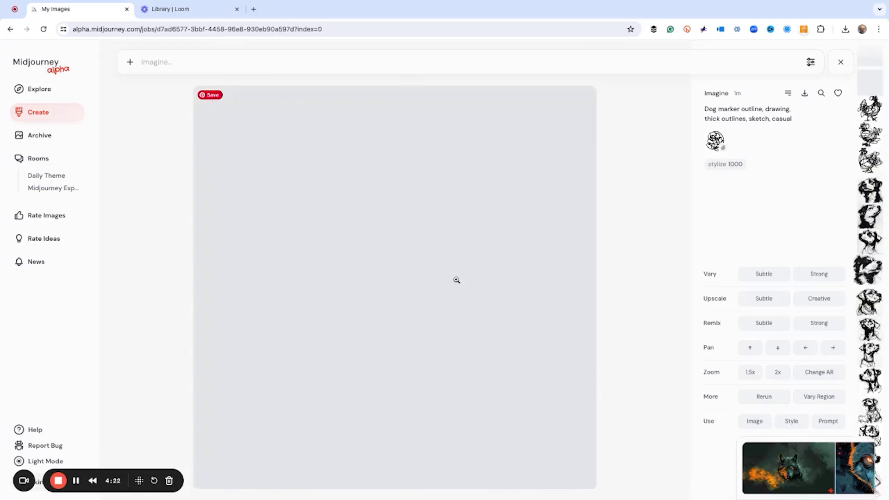
{"action": "scroll", "coordinate": [456, 279], "scroll_direction": "up", "scroll_amount": 1}
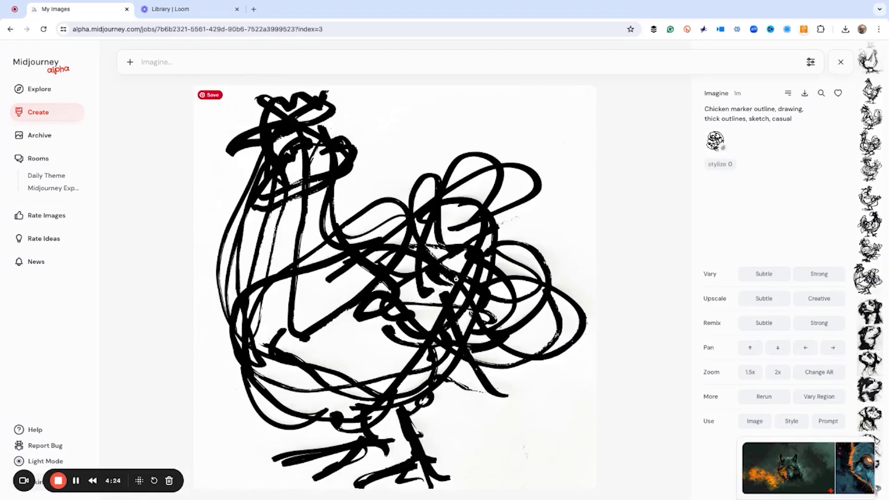
{"action": "scroll", "coordinate": [456, 279], "scroll_direction": "down", "scroll_amount": 1}
{"action": "scroll", "coordinate": [456, 279], "scroll_direction": "down", "scroll_amount": 2}
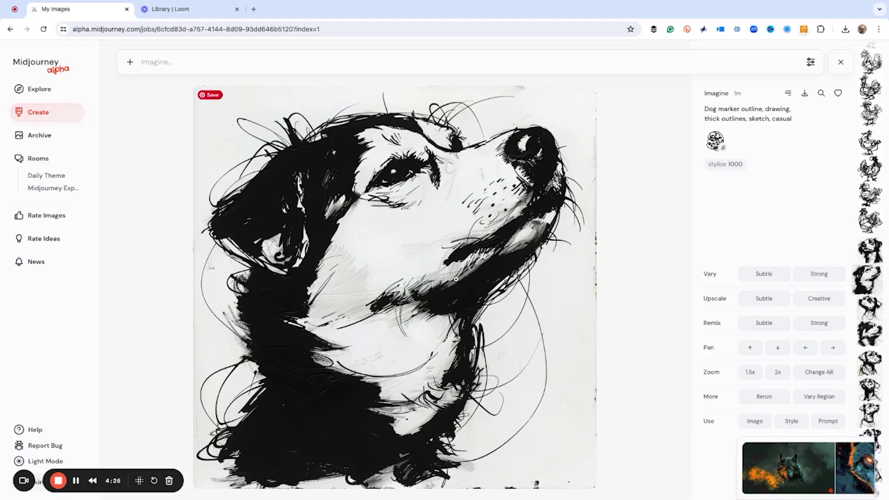
{"action": "scroll", "coordinate": [457, 279], "scroll_direction": "down", "scroll_amount": 1}
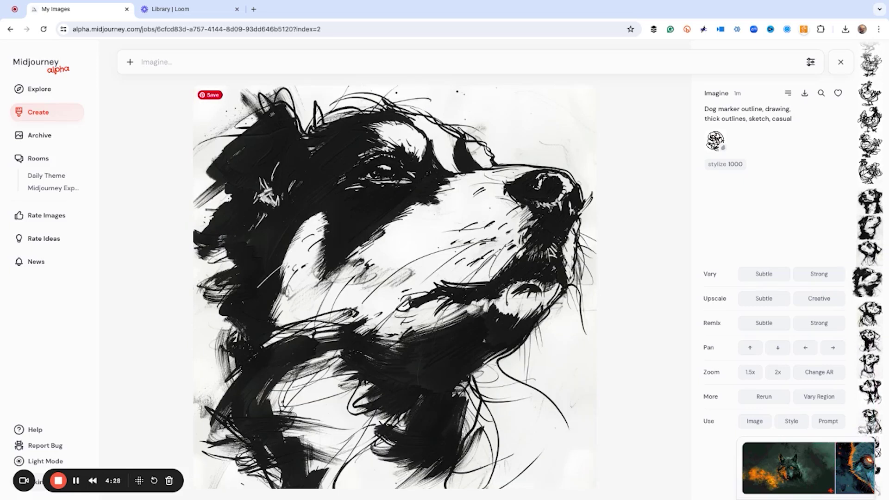
{"action": "scroll", "coordinate": [456, 280], "scroll_direction": "down", "scroll_amount": 1}
{"action": "scroll", "coordinate": [456, 279], "scroll_direction": "down", "scroll_amount": 1}
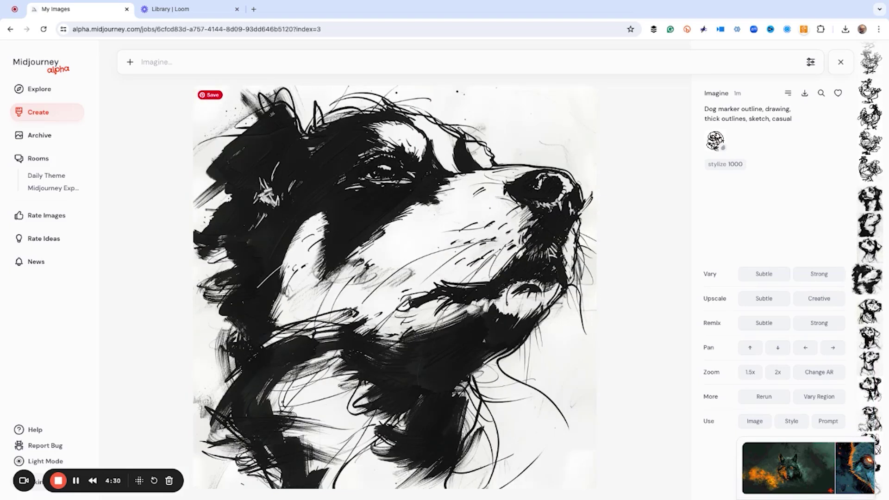
{"action": "left_click", "coordinate": [651, 267]}
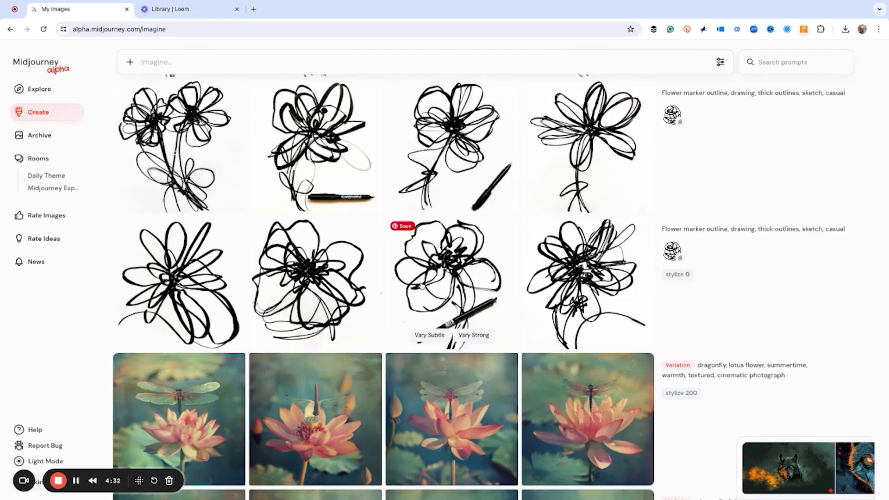
{"action": "scroll", "coordinate": [421, 286], "scroll_direction": "up", "scroll_amount": 2}
{"action": "scroll", "coordinate": [421, 285], "scroll_direction": "up", "scroll_amount": 1}
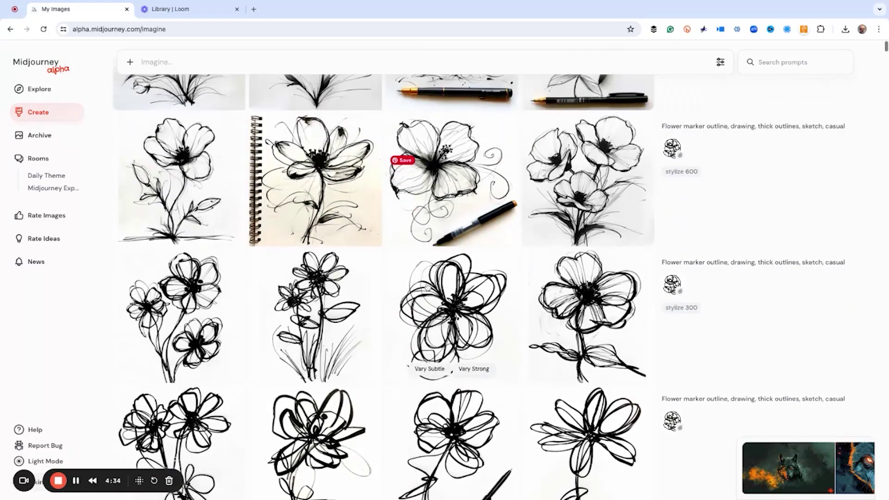
{"action": "scroll", "coordinate": [417, 286], "scroll_direction": "down", "scroll_amount": 2}
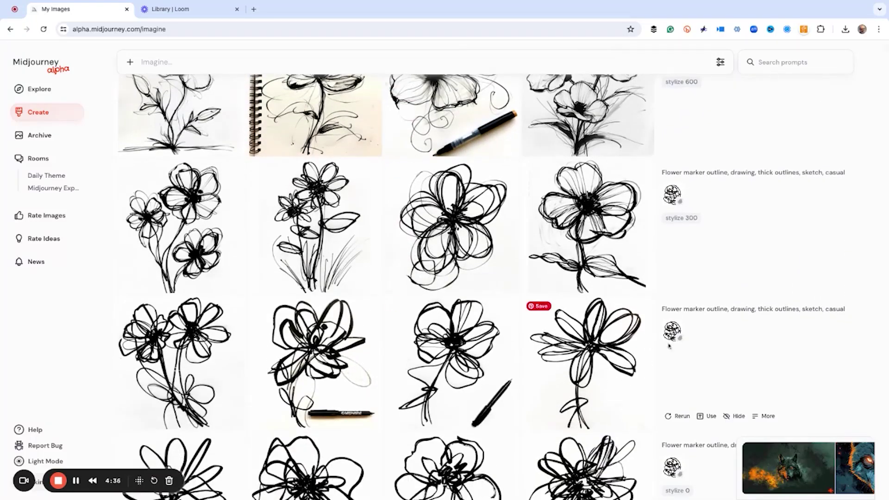
{"action": "left_click", "coordinate": [673, 329]}
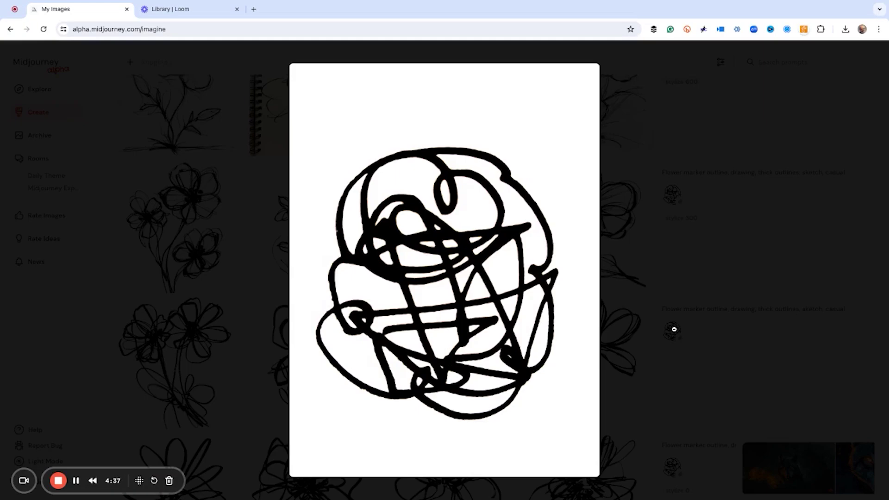
{"action": "left_click", "coordinate": [645, 337]}
{"action": "scroll", "coordinate": [496, 332], "scroll_direction": "down", "scroll_amount": 2}
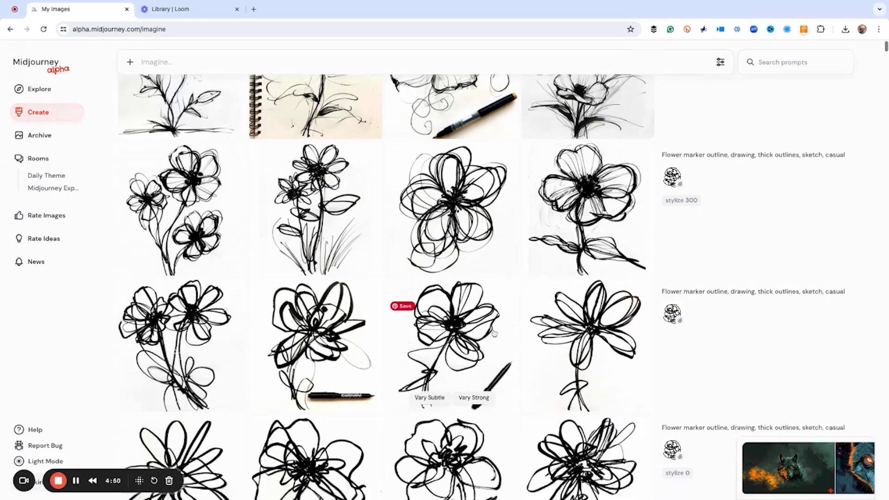
{"action": "scroll", "coordinate": [444, 304], "scroll_direction": "up", "scroll_amount": 2}
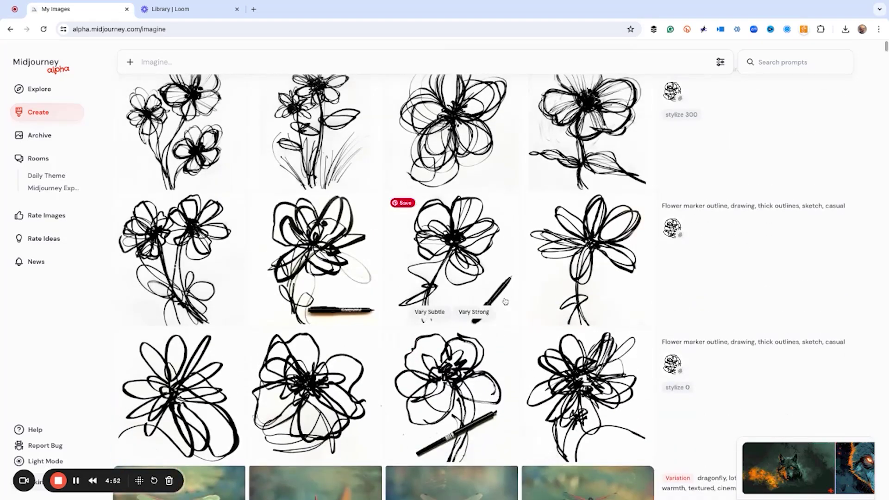
{"action": "scroll", "coordinate": [443, 303], "scroll_direction": "up", "scroll_amount": 1}
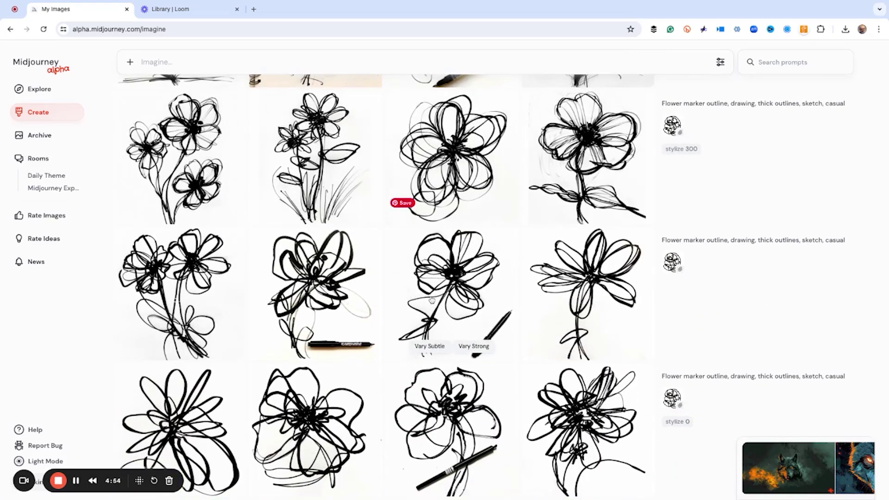
{"action": "scroll", "coordinate": [353, 291], "scroll_direction": "up", "scroll_amount": 1}
{"action": "left_click", "coordinate": [173, 303]}
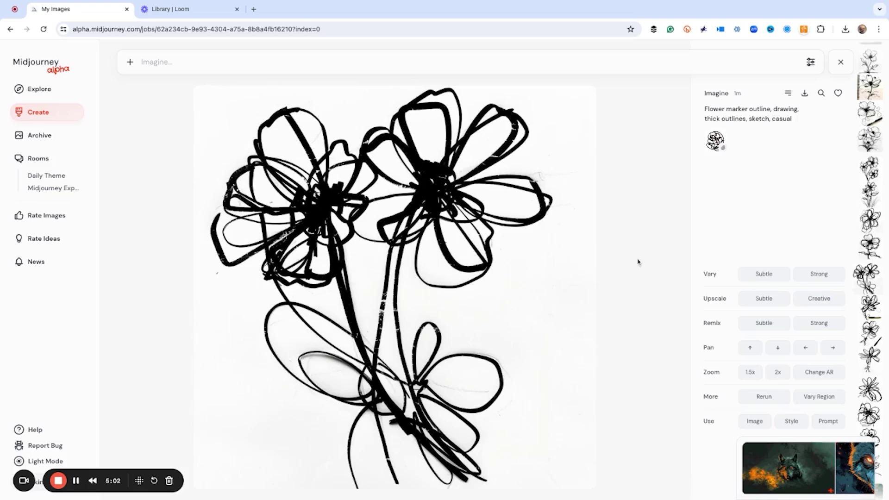
{"action": "left_click", "coordinate": [639, 262]}
{"action": "left_click", "coordinate": [672, 289]}
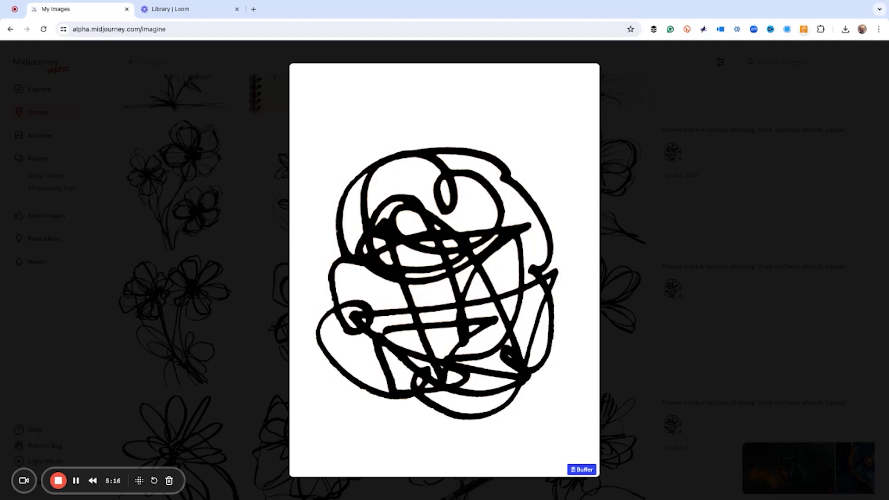
{"action": "left_click", "coordinate": [652, 288]}
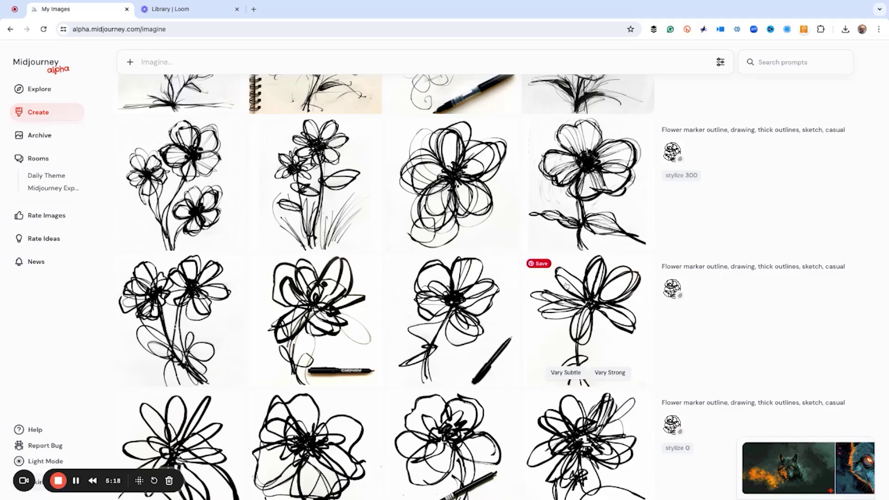
{"action": "scroll", "coordinate": [525, 287], "scroll_direction": "up", "scroll_amount": 5}
{"action": "scroll", "coordinate": [525, 287], "scroll_direction": "up", "scroll_amount": 10}
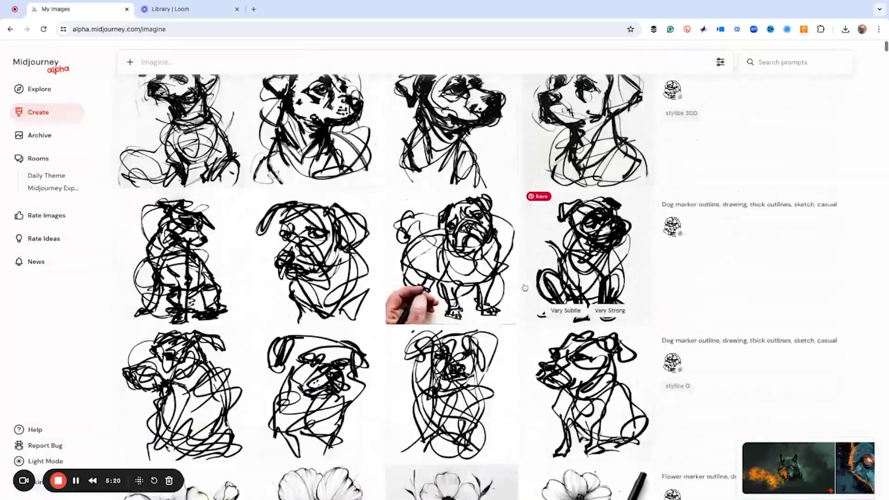
{"action": "scroll", "coordinate": [524, 287], "scroll_direction": "up", "scroll_amount": 8}
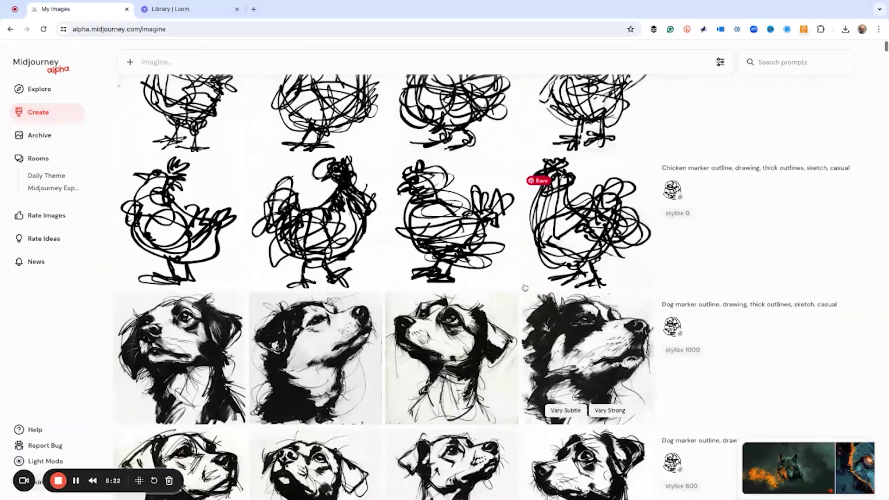
{"action": "scroll", "coordinate": [524, 287], "scroll_direction": "up", "scroll_amount": 6}
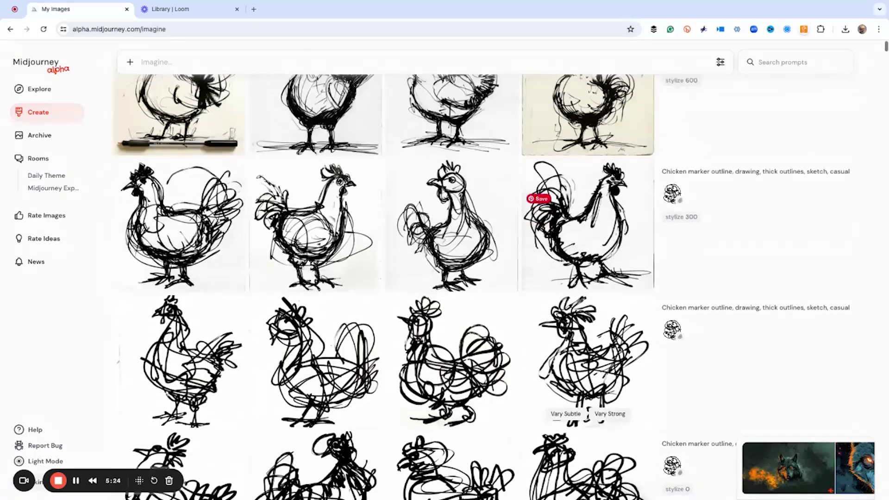
{"action": "scroll", "coordinate": [524, 287], "scroll_direction": "up", "scroll_amount": 4}
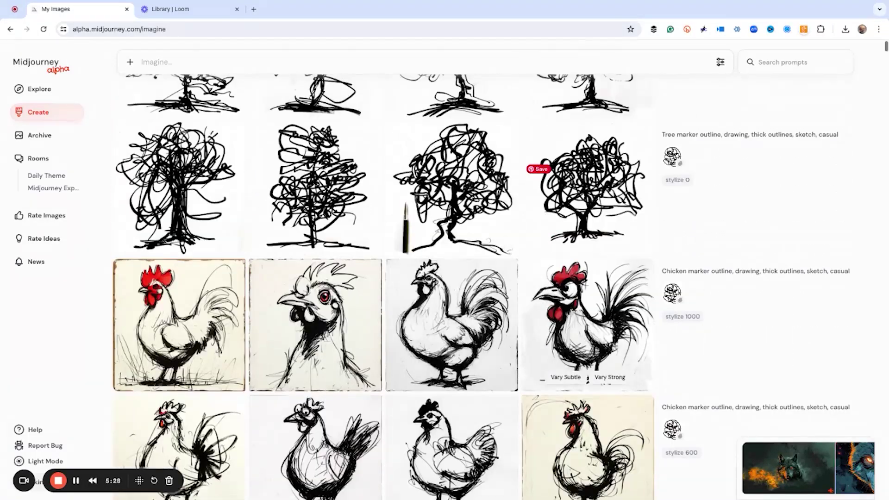
{"action": "left_click", "coordinate": [439, 321]}
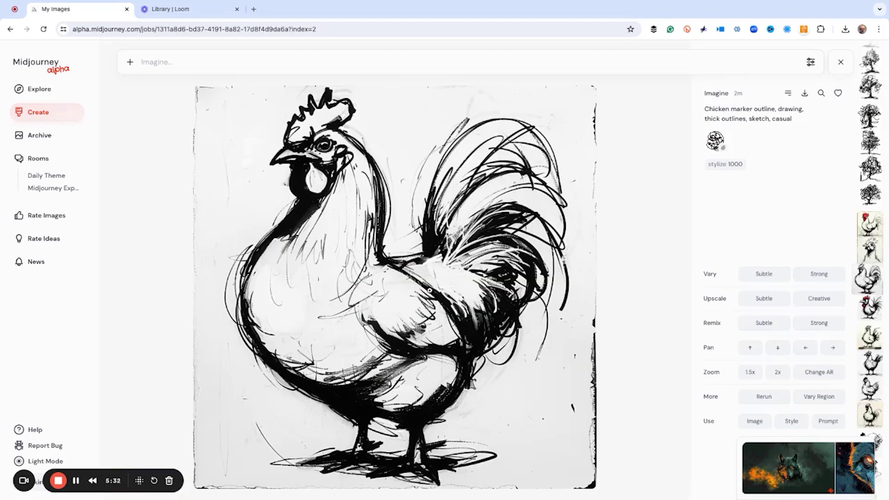
{"action": "scroll", "coordinate": [430, 290], "scroll_direction": "down", "scroll_amount": 4}
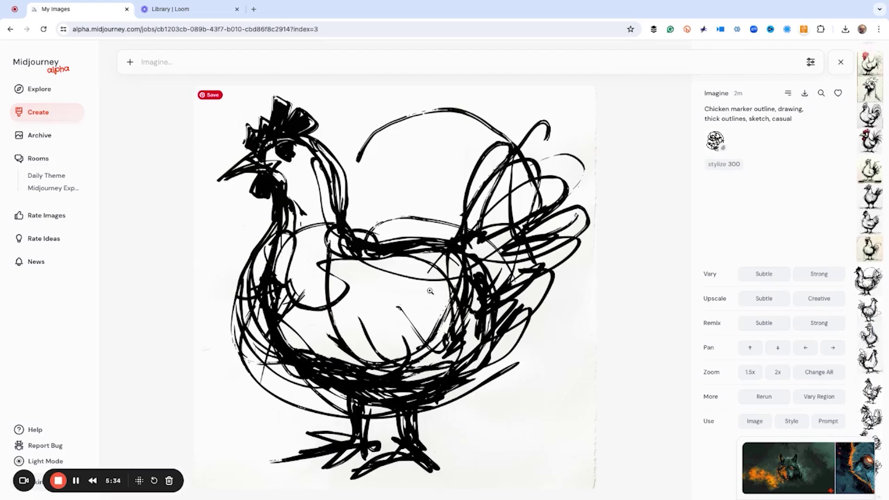
{"action": "scroll", "coordinate": [430, 291], "scroll_direction": "down", "scroll_amount": 5}
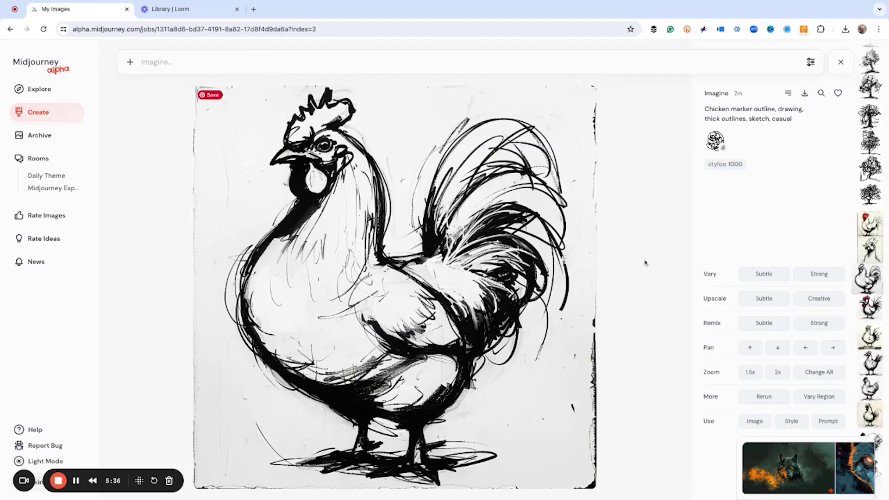
{"action": "key", "text": "Escape"}
{"action": "scroll", "coordinate": [495, 263], "scroll_direction": "up", "scroll_amount": 10}
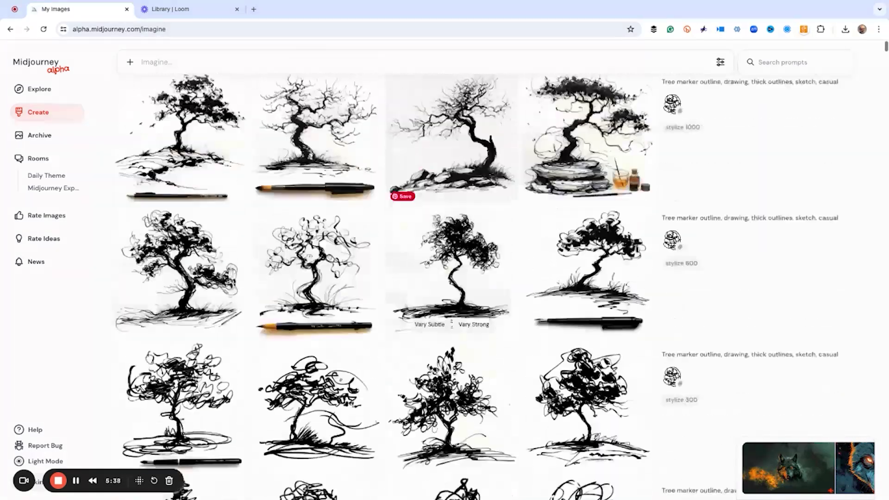